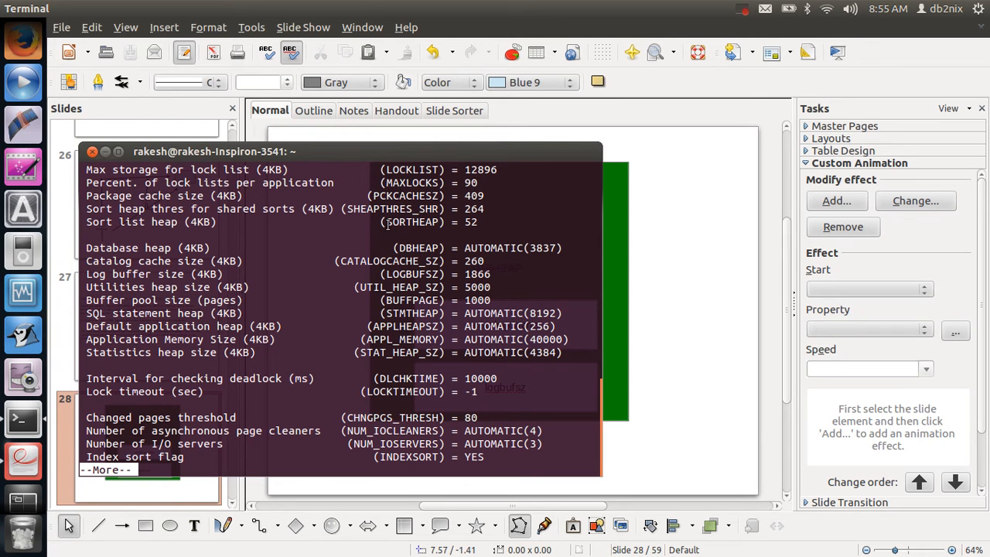
Highlight the SORTHEAP, BUFFPAGE and then DBHEAP parameter names in the DB2 configuration listing.
drag(387, 223, 441, 225)
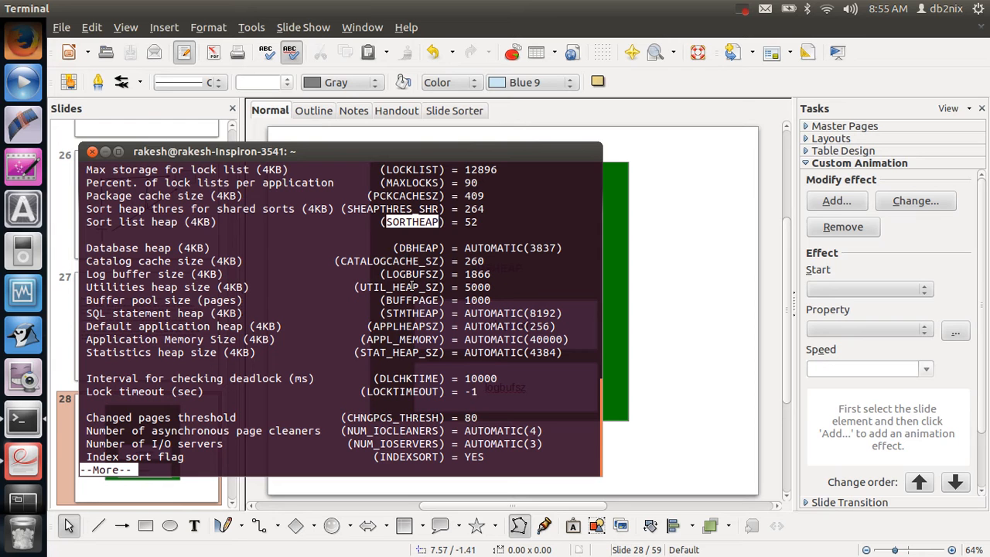
drag(415, 301, 399, 301)
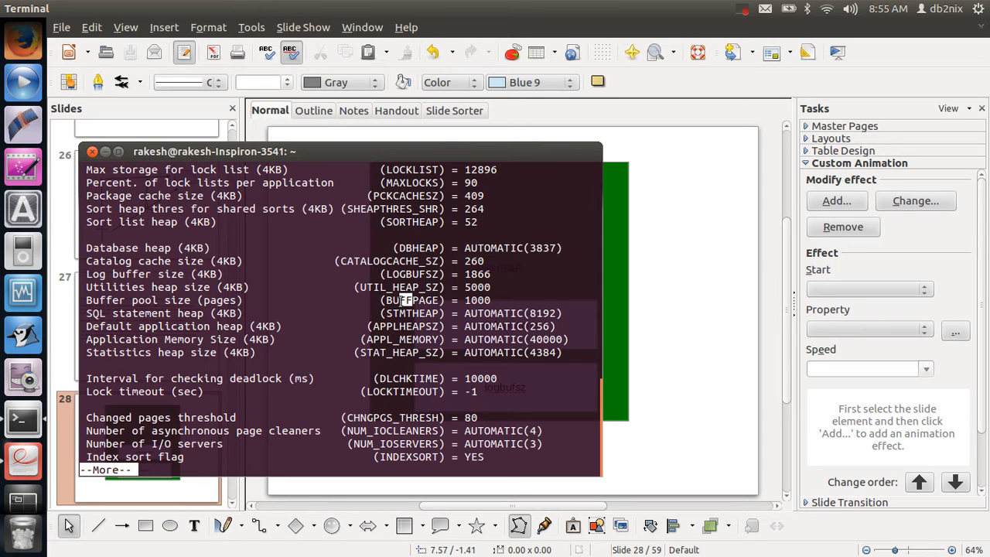
drag(399, 247, 439, 248)
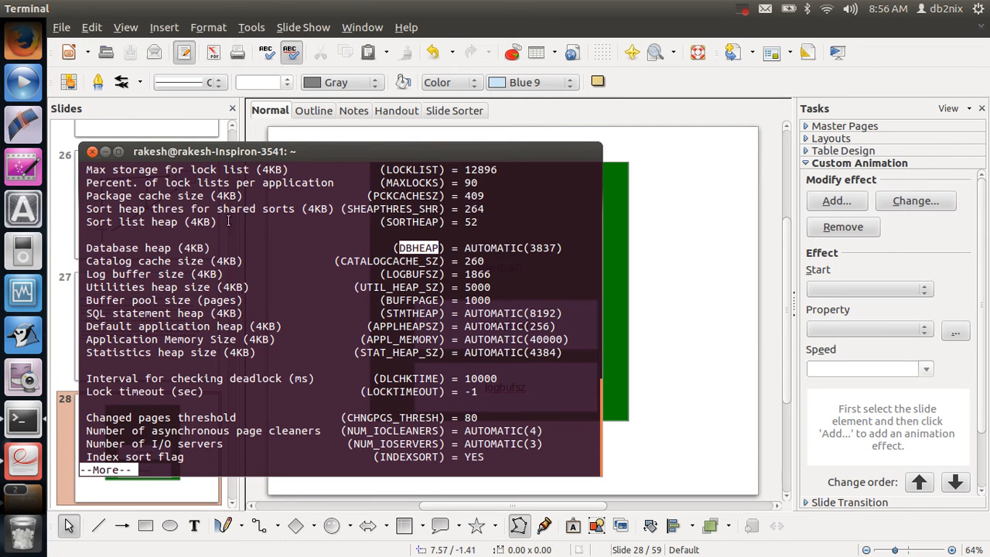
Minimize the Terminal to reveal slide 28's DBHEAP, catalogcache and logbufsz diagram.
click(105, 152)
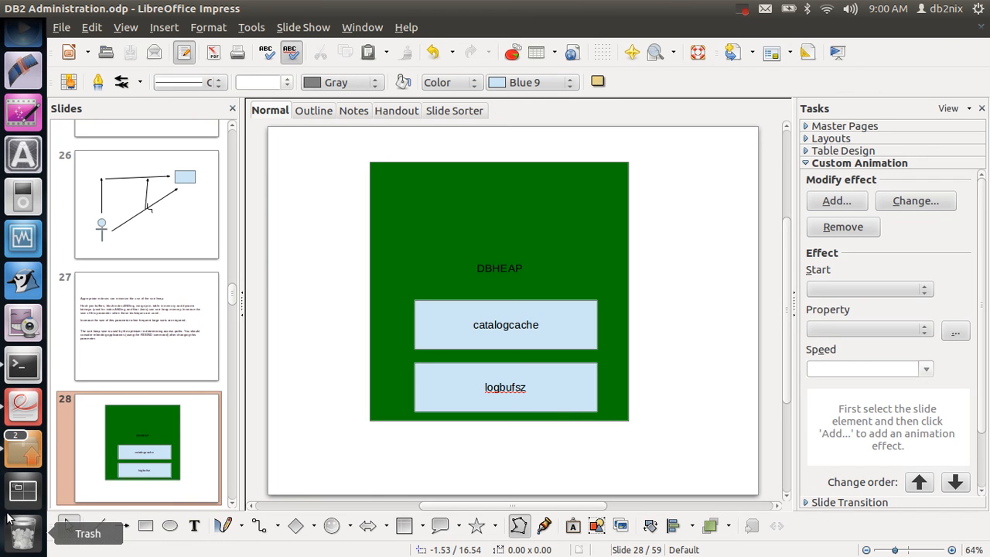
Bring the terminal back and highlight the DBHEAP and LOGBUFSZ parameter names.
click(23, 365)
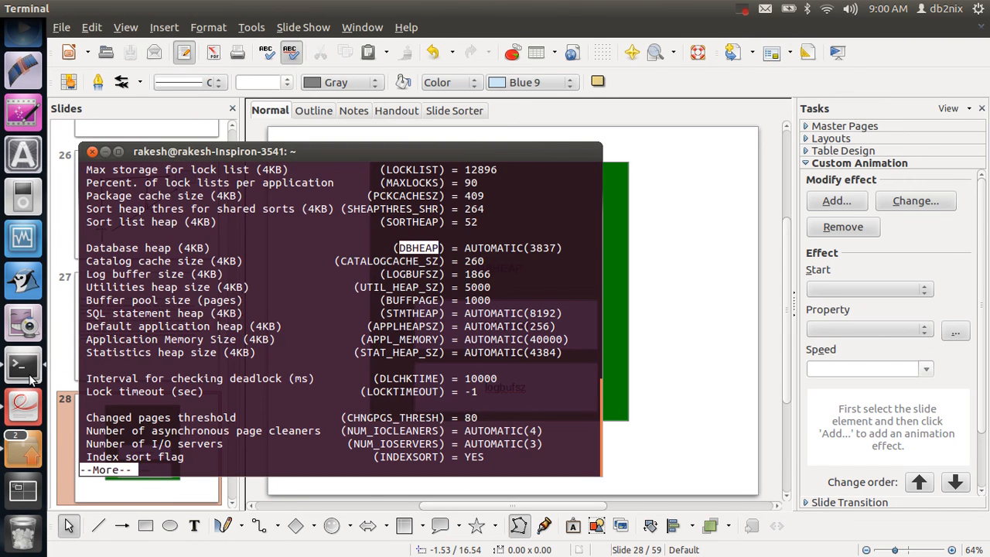
click(413, 262)
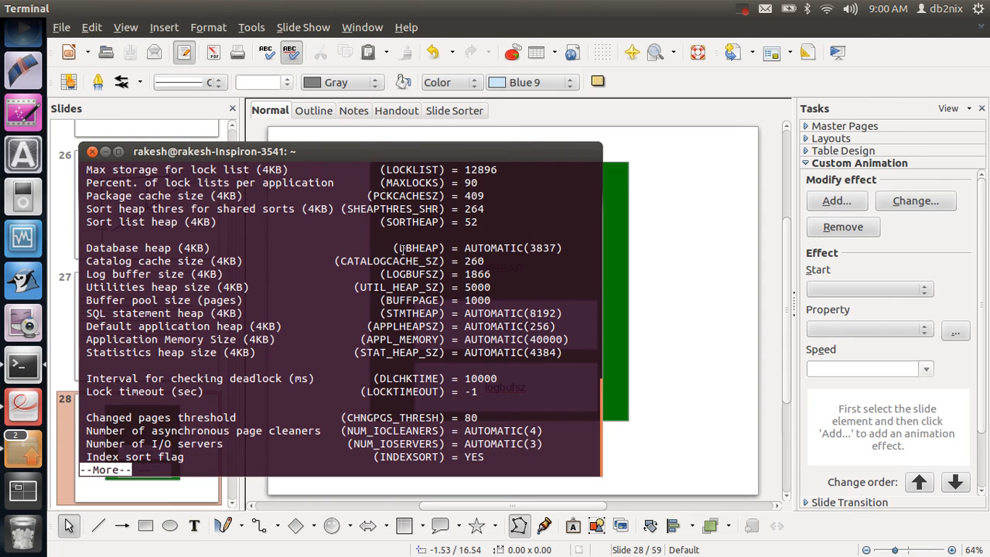
drag(399, 247, 430, 249)
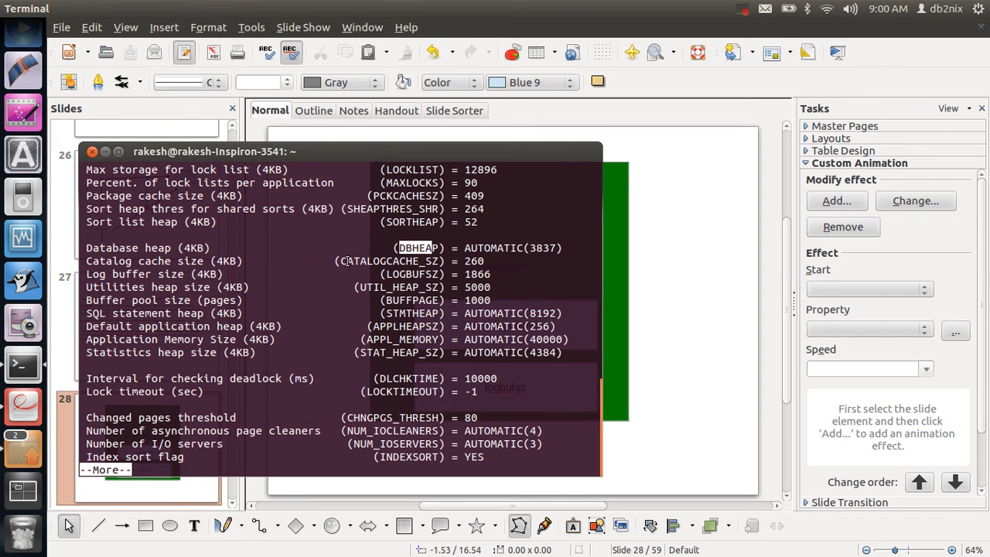
mouse_move(346, 261)
mouse_down()
mouse_move(419, 261)
mouse_move(426, 274)
mouse_up()
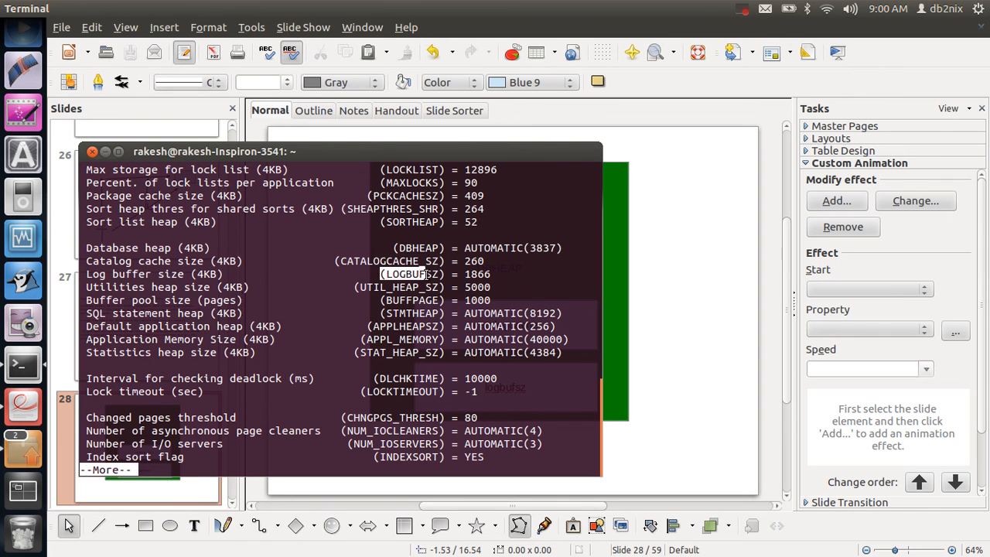
Highlight UTIL_HEAP_SZ with its value 5000, then reselect its name toward BUFFPAGE.
drag(356, 287, 439, 287)
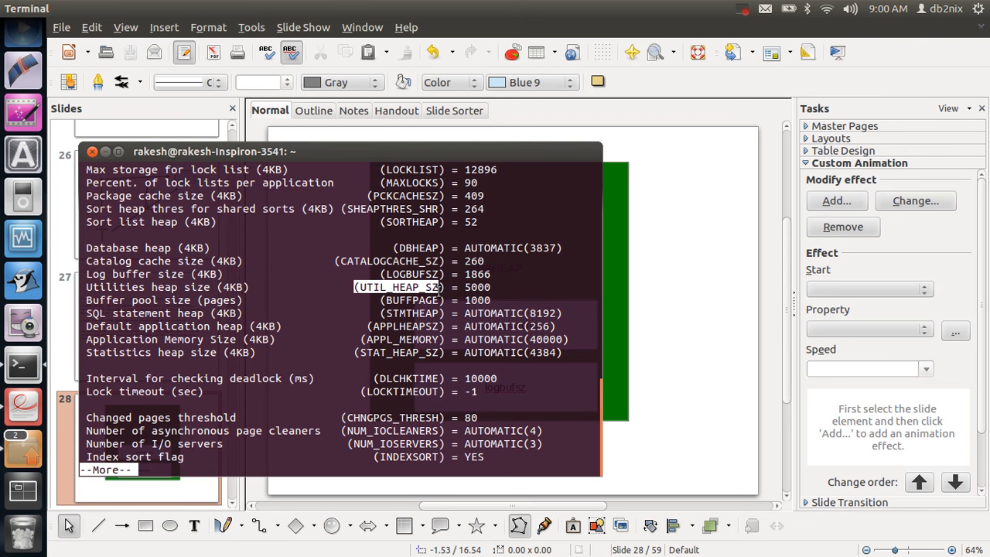
click(440, 287)
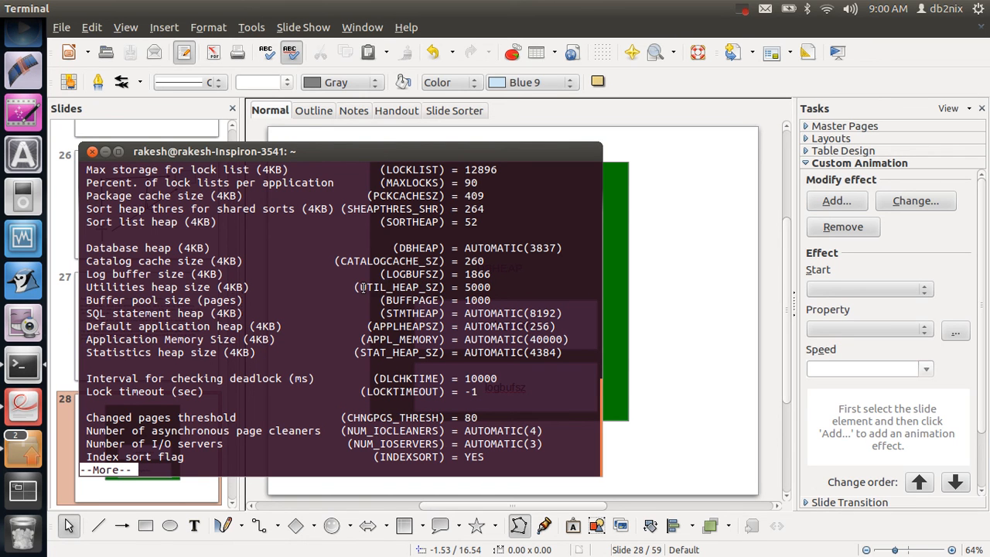
drag(360, 288, 488, 289)
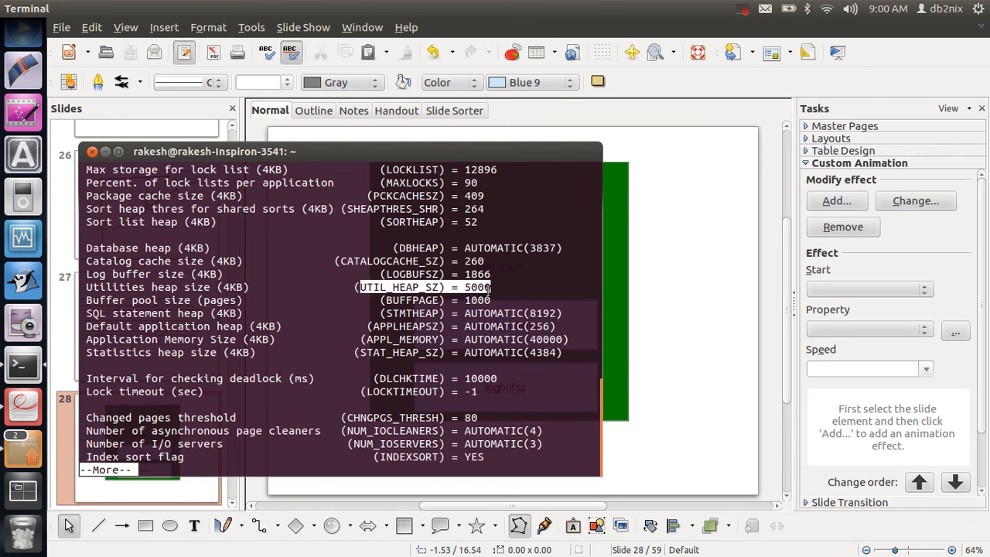
click(426, 291)
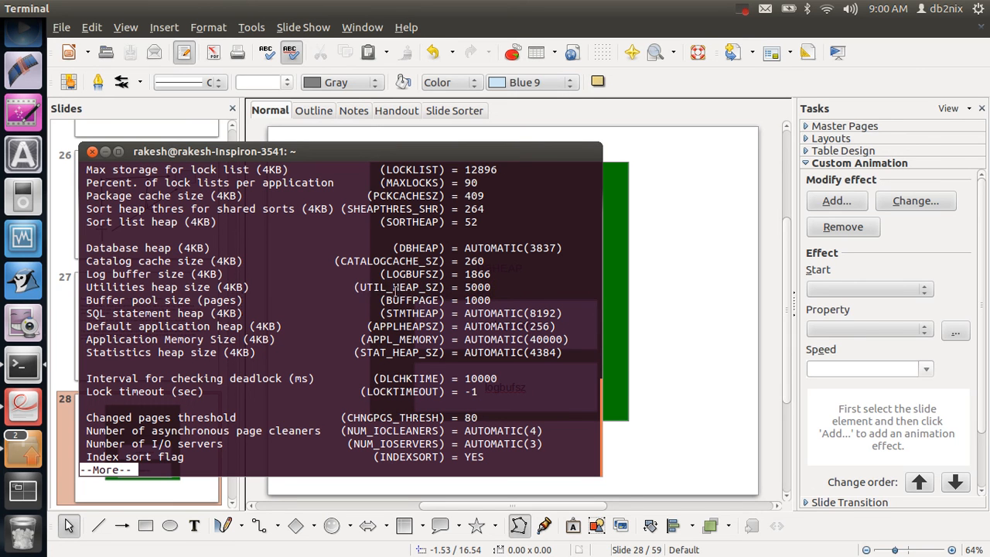
drag(360, 288, 442, 302)
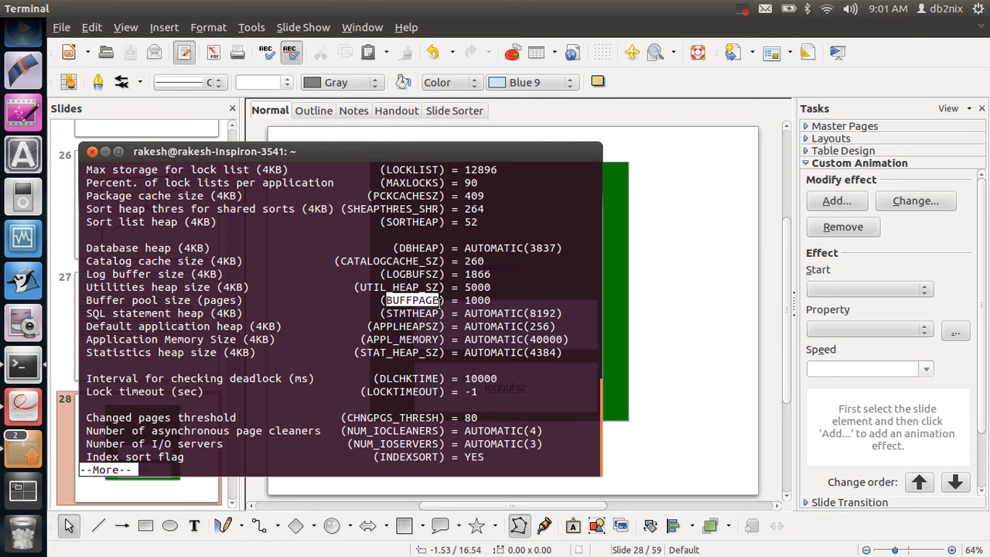
Clear the selection and highlight the BUFFPAGE parameter name.
click(440, 302)
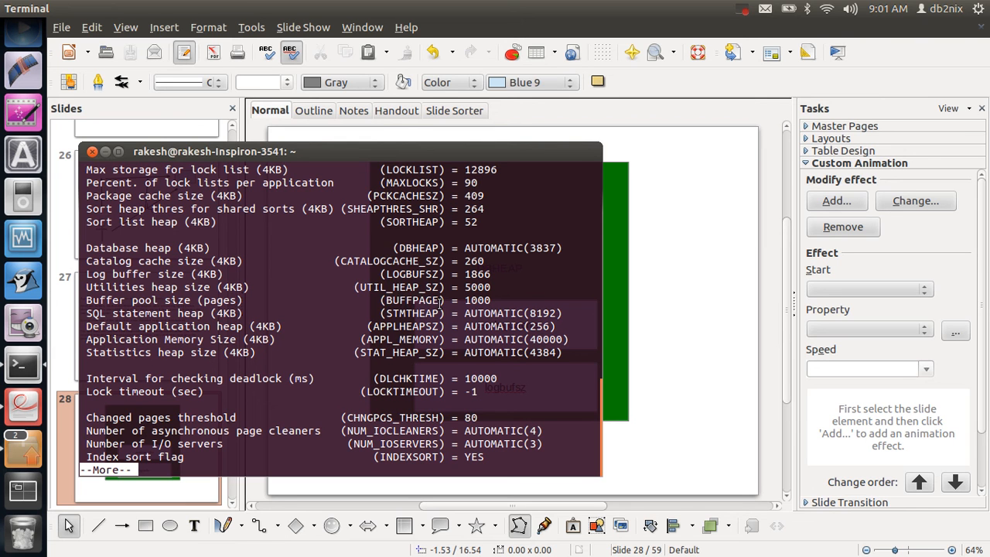
drag(384, 300, 434, 301)
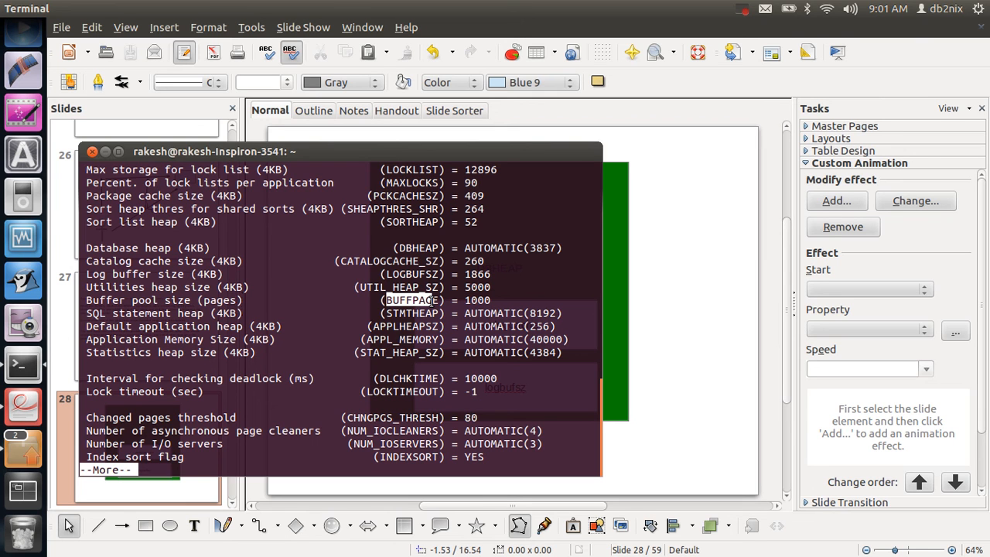
Highlight BUFFPAGE together with its value 1000, reselecting and clearing it.
click(406, 300)
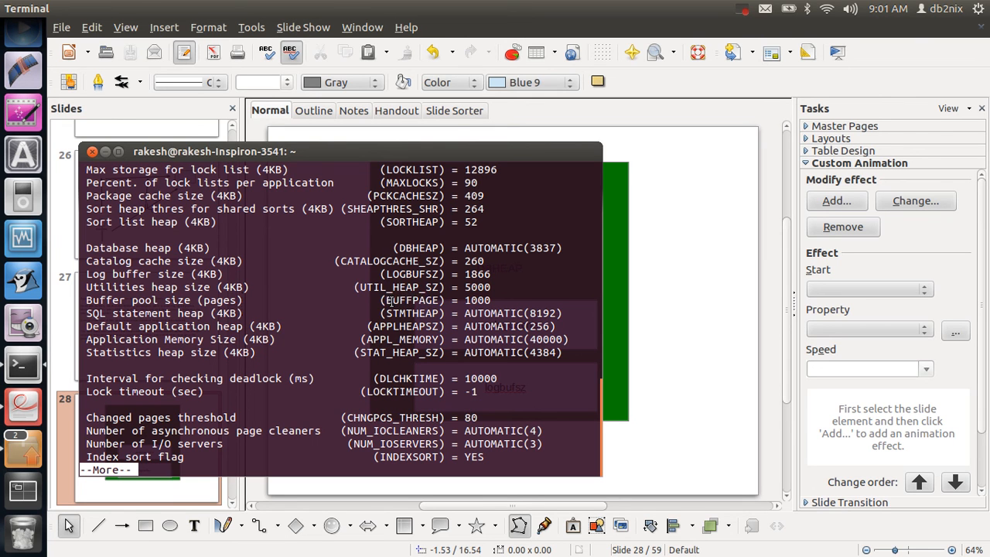
drag(386, 300, 492, 303)
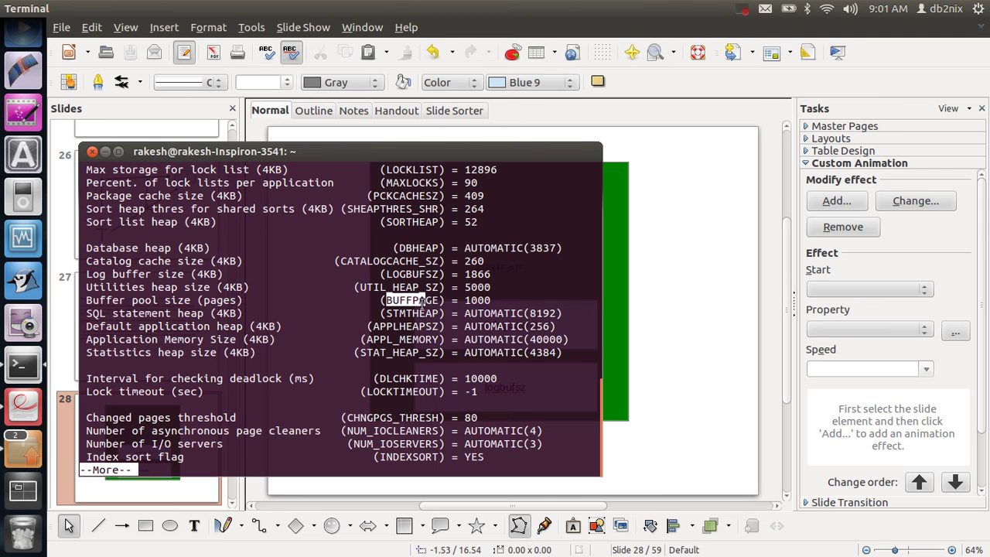
click(492, 304)
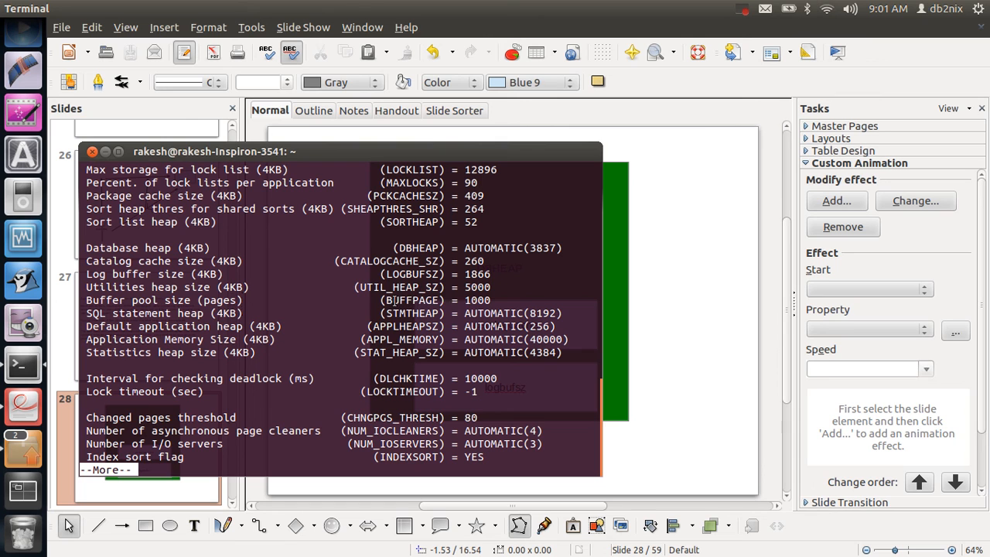
mouse_move(387, 300)
mouse_down()
mouse_move(491, 300)
mouse_move(402, 301)
mouse_up()
click(492, 300)
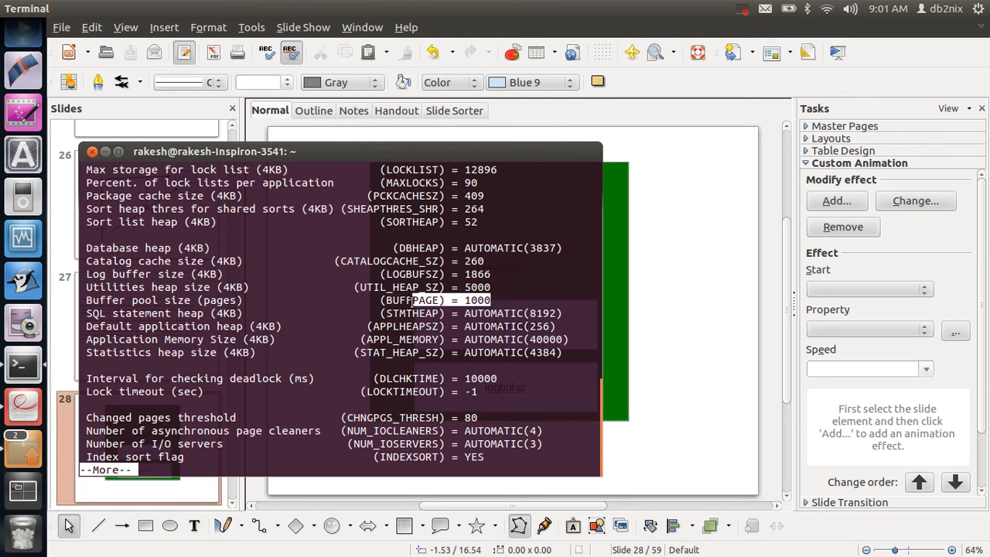